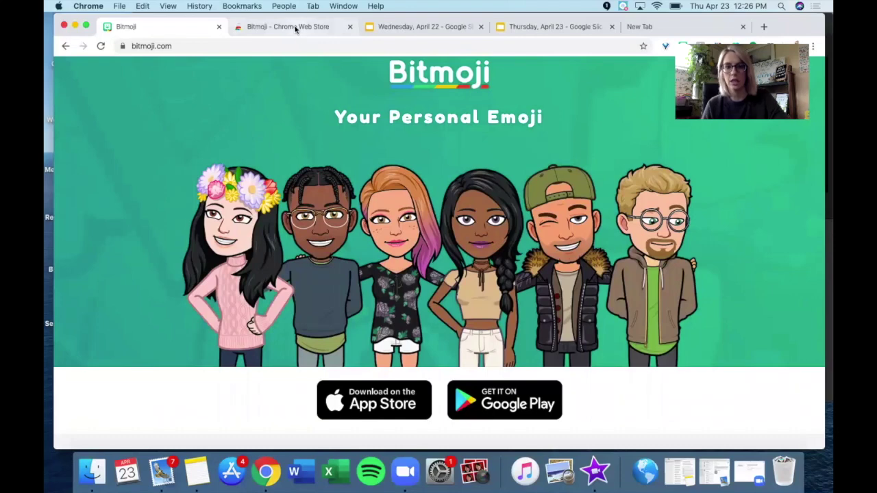
Bring up the Bitmoji extension's Chrome Web Store page and shift the browser window slightly left.
left_click(295, 28)
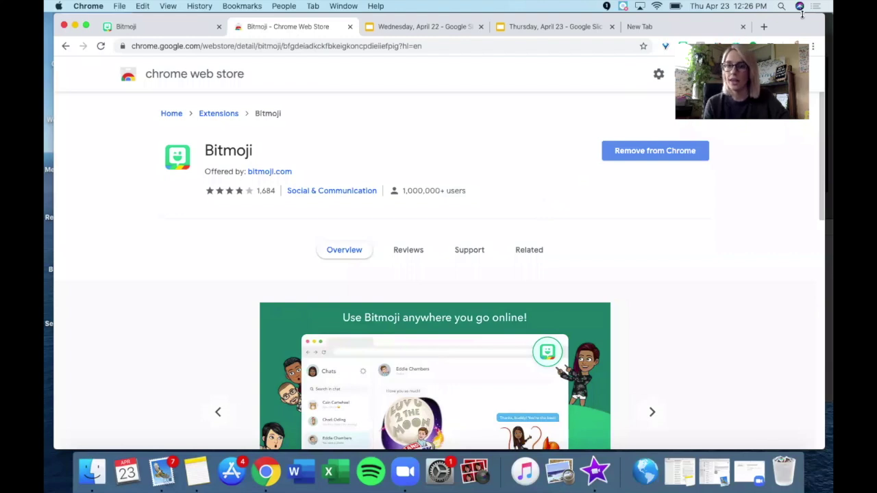
left_click_drag(800, 23, 755, 23)
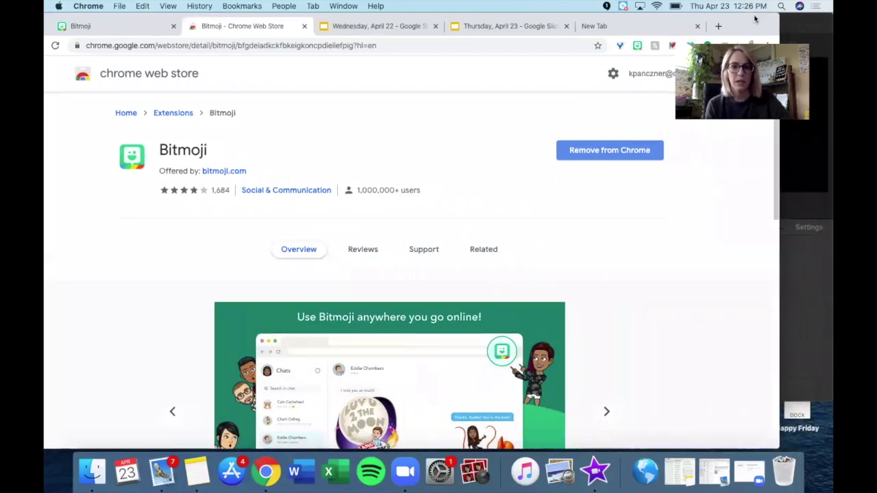
Browse the Bitmoji sticker grid, check the Appreciate You sticker's options, then close the popup.
left_click(637, 46)
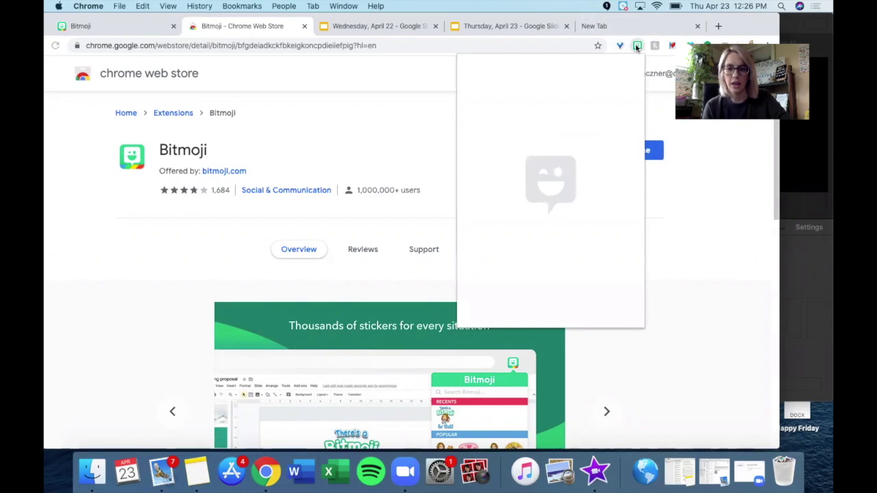
scroll(551, 196, "down", 5)
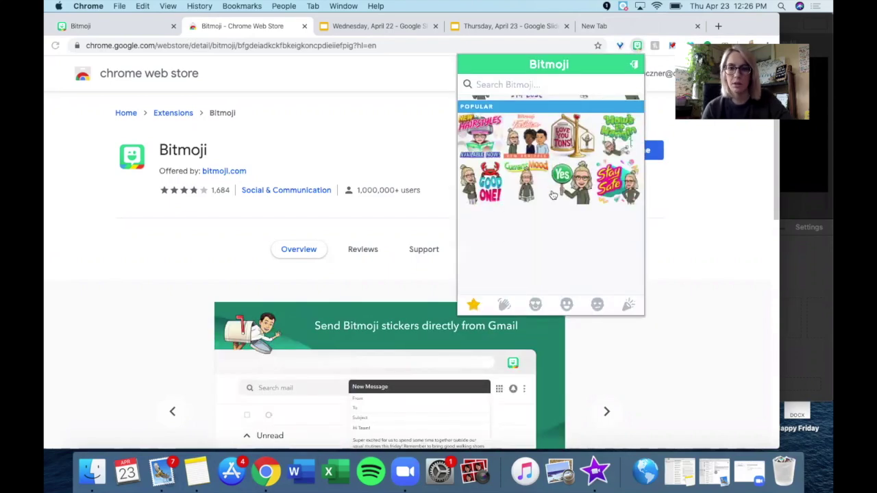
scroll(552, 195, "down", 5)
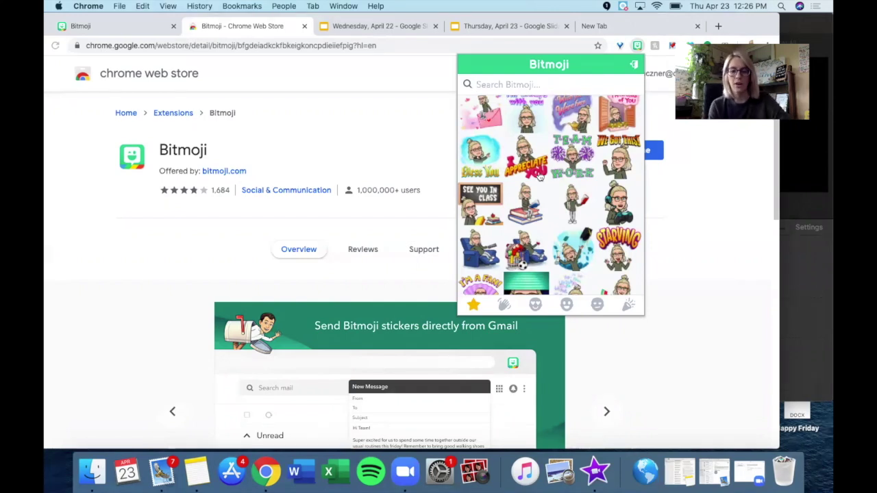
right_click(532, 166)
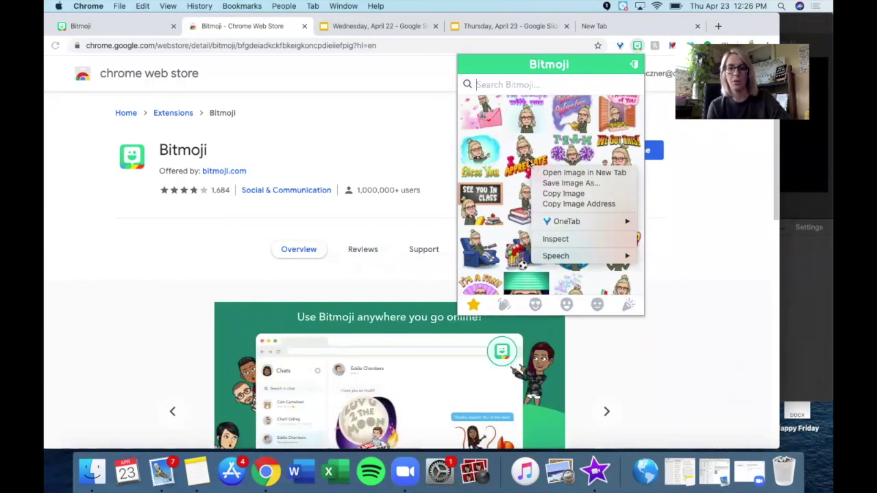
key("Escape")
left_click(420, 131)
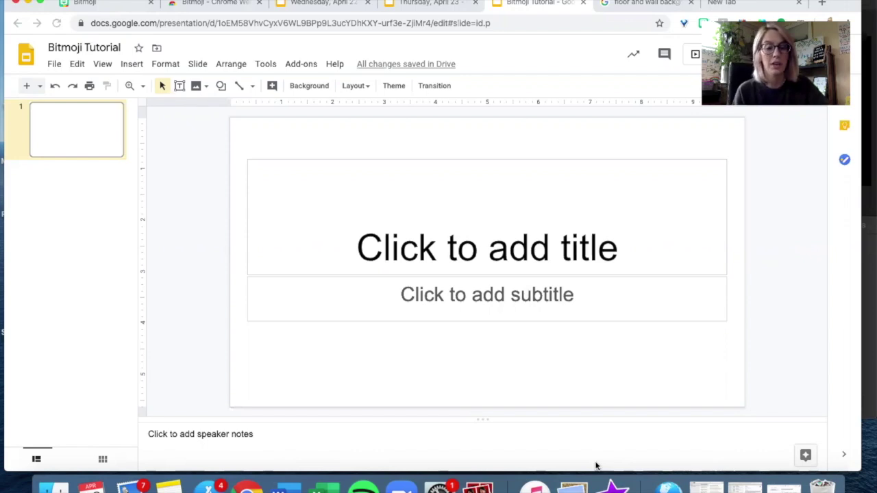
left_click(769, 3)
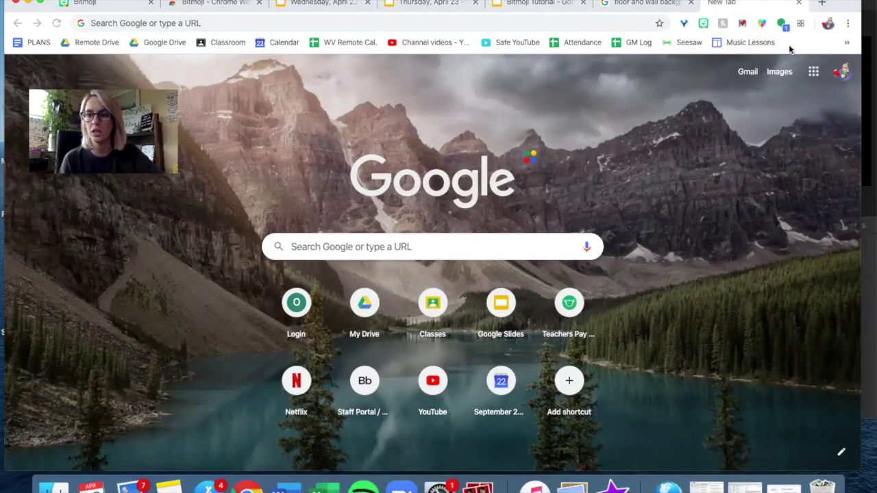
left_click(812, 73)
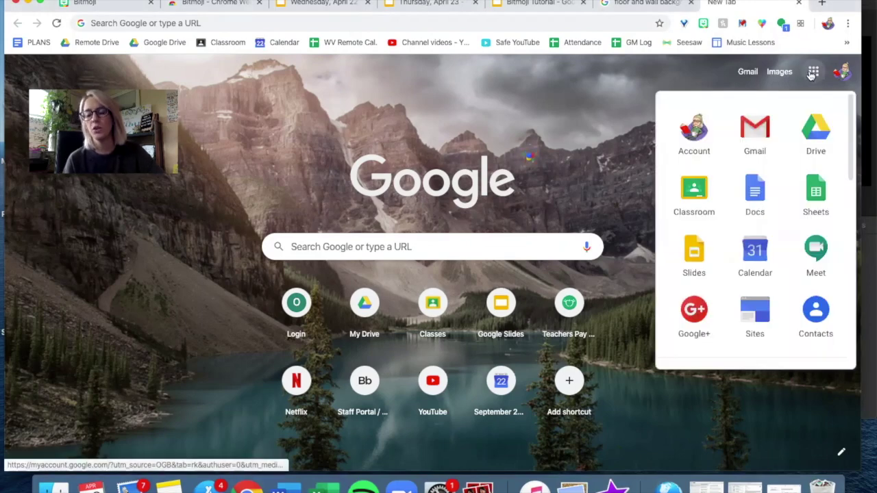
left_click(694, 251)
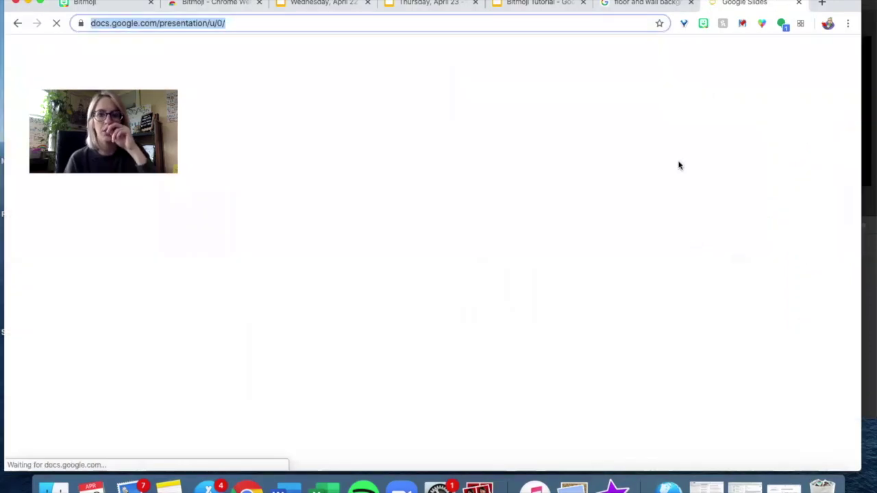
left_click(532, 4)
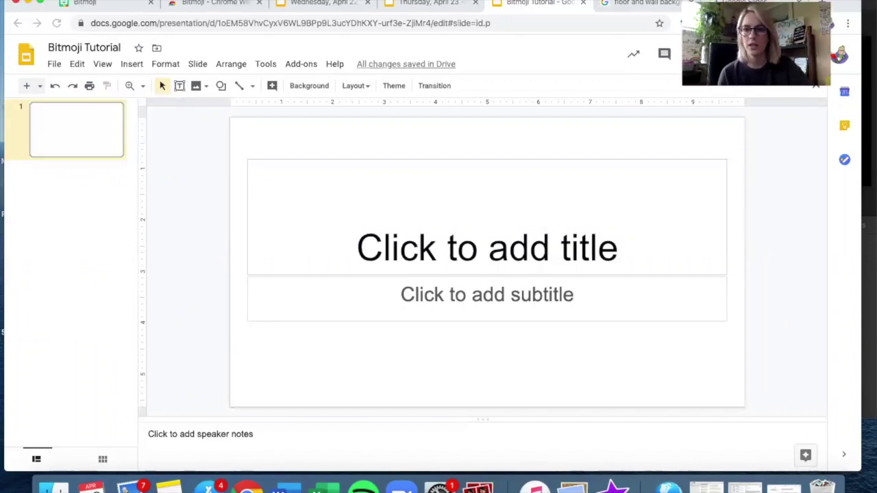
Delete both the title and the subtitle placeholder boxes from the first slide.
left_click(644, 159)
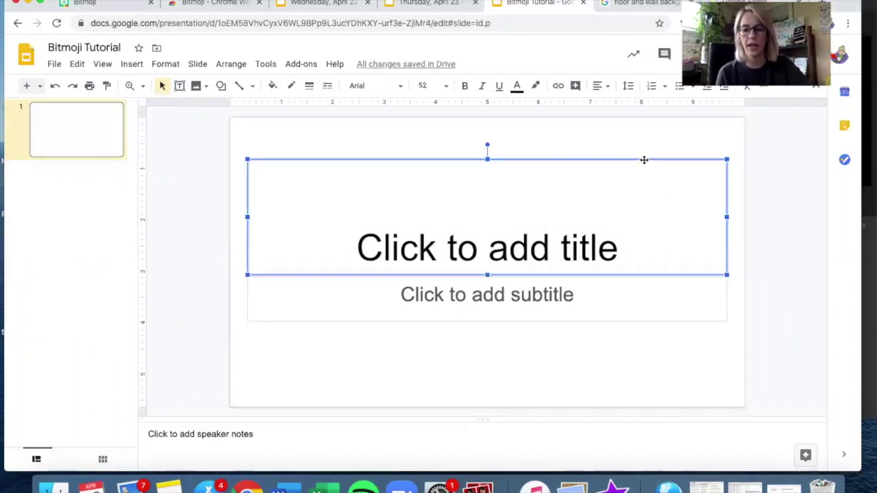
key("BackSpace")
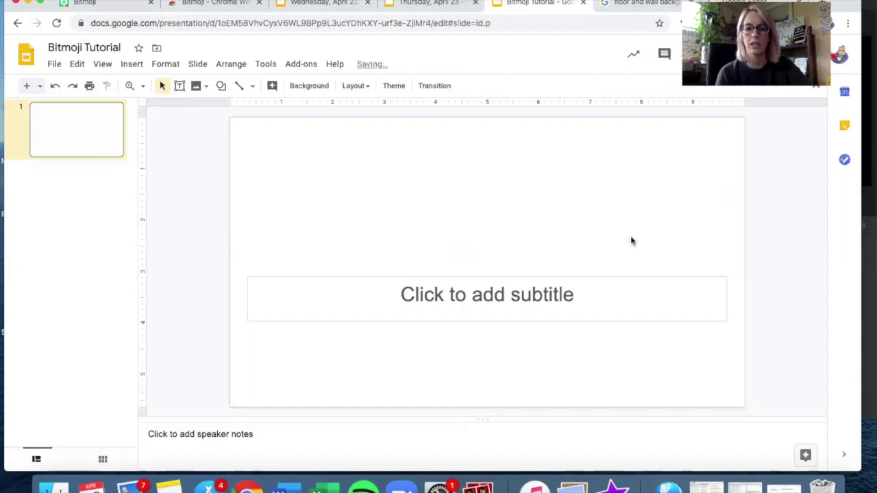
left_click(622, 276)
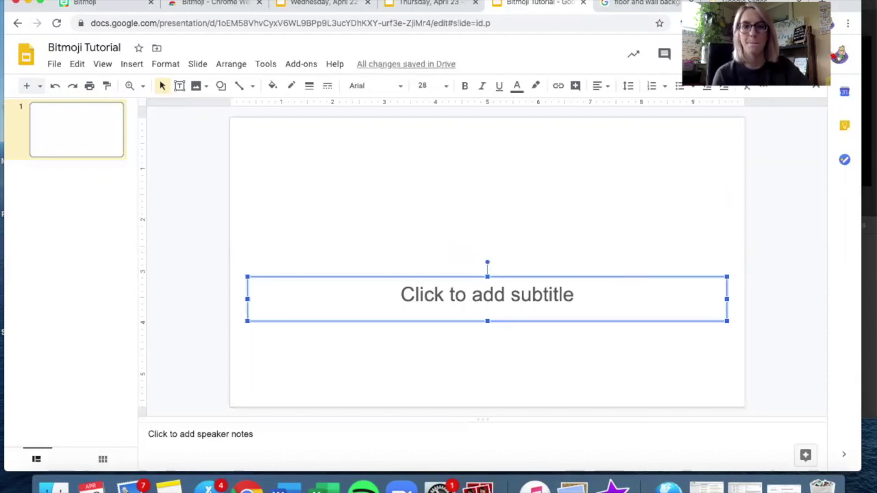
key("BackSpace")
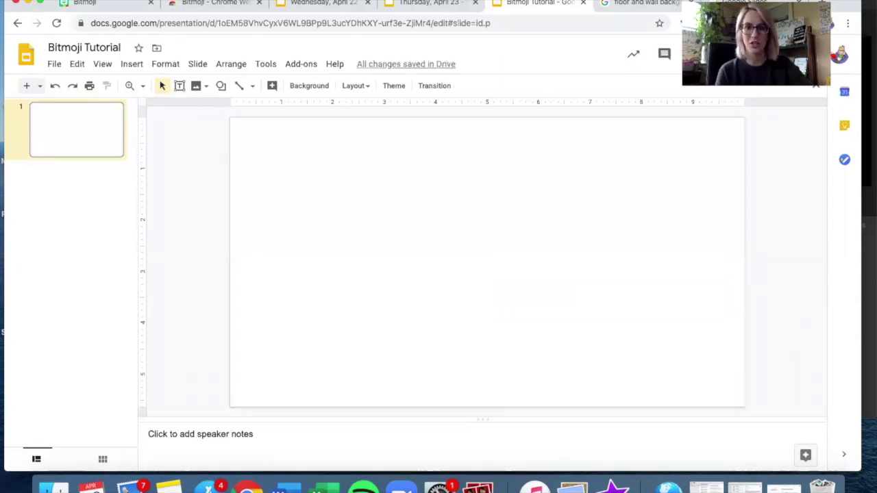
Search Google Images for 'floor and wall background' from the slide Background dialog.
left_click(308, 87)
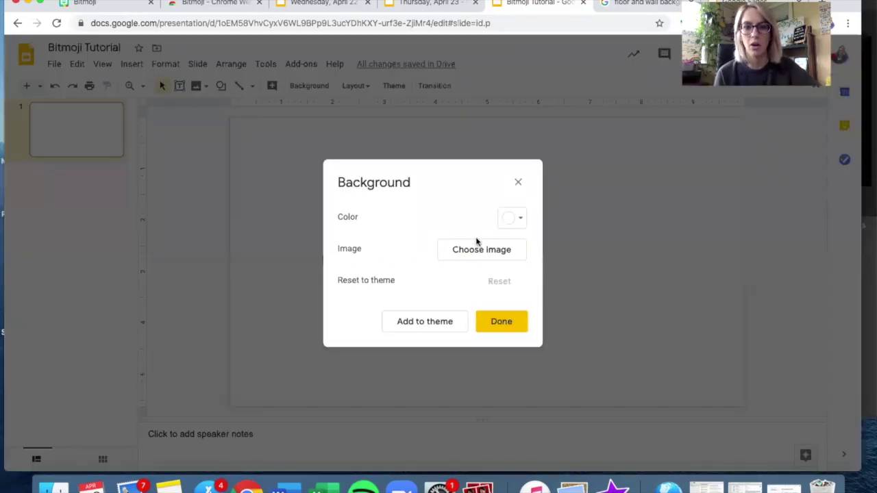
left_click(477, 249)
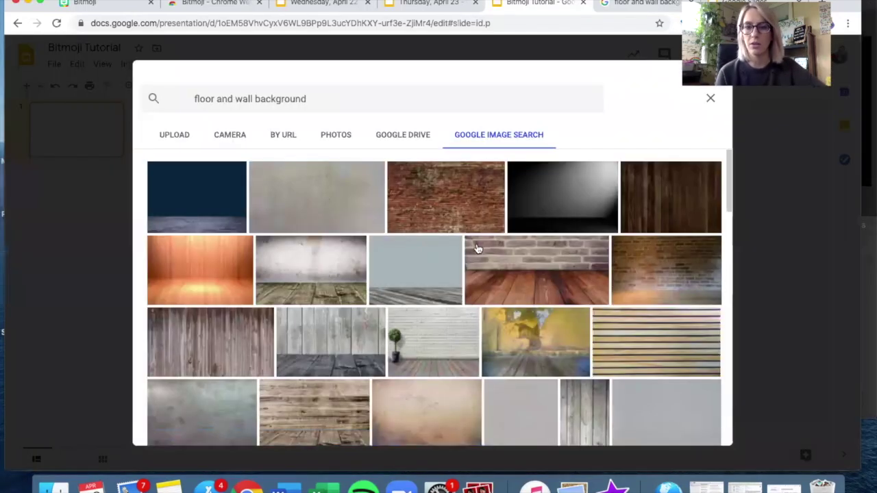
left_click(301, 99)
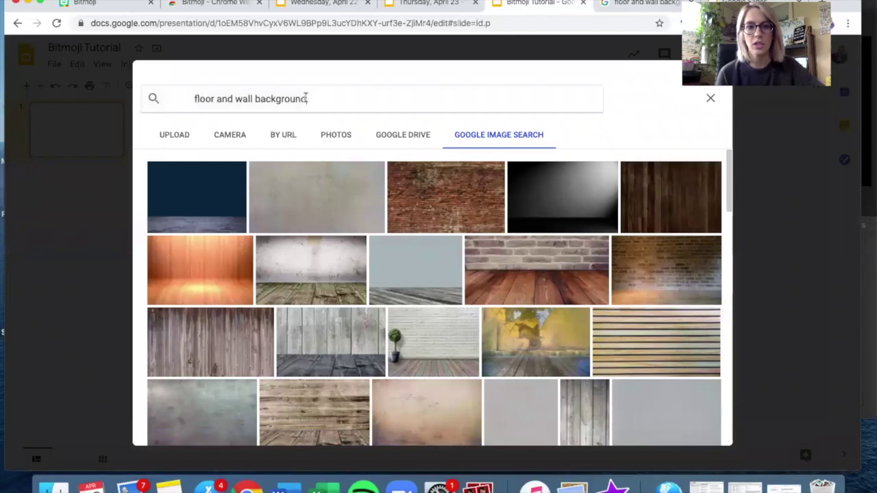
triple_click(177, 96)
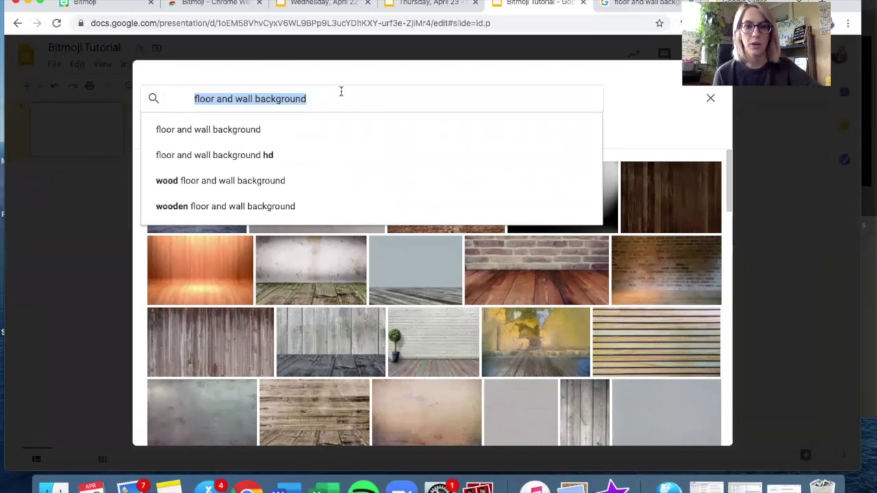
left_click(656, 113)
Set the white brick wall with potted plant image as the slide background.
scroll(476, 223, "down", 3)
scroll(477, 223, "up", 3)
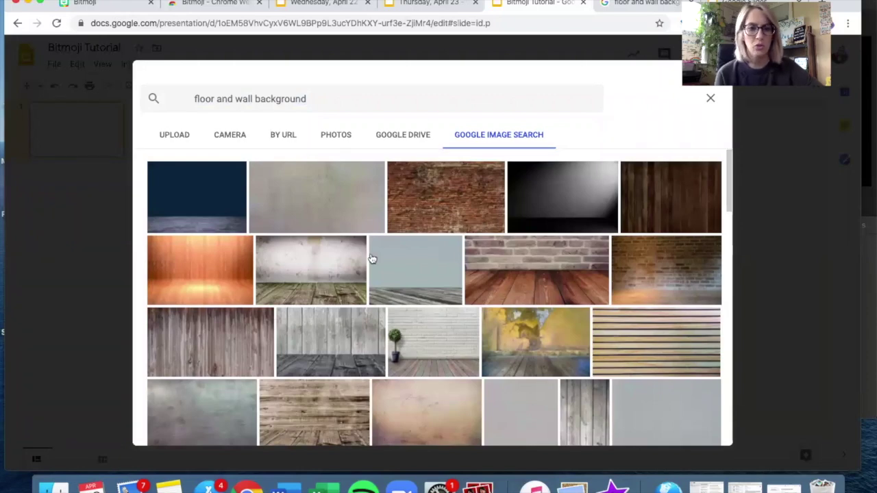
scroll(259, 311, "down", 1)
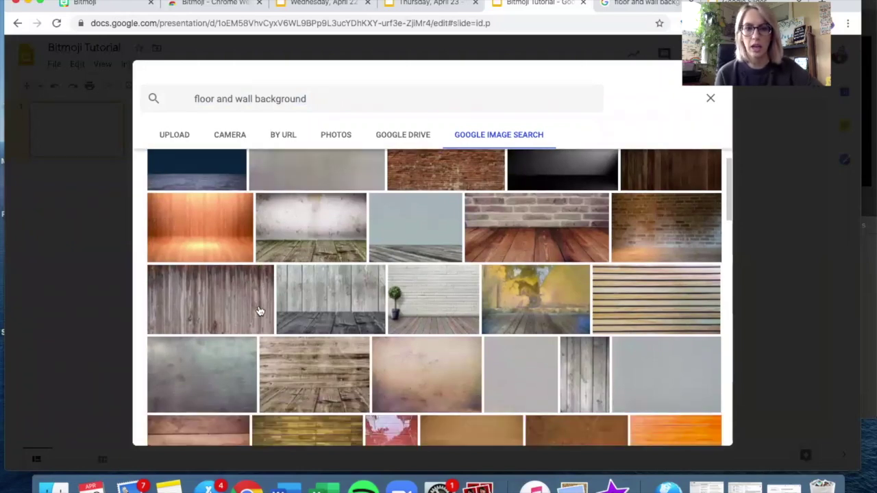
left_click(410, 293)
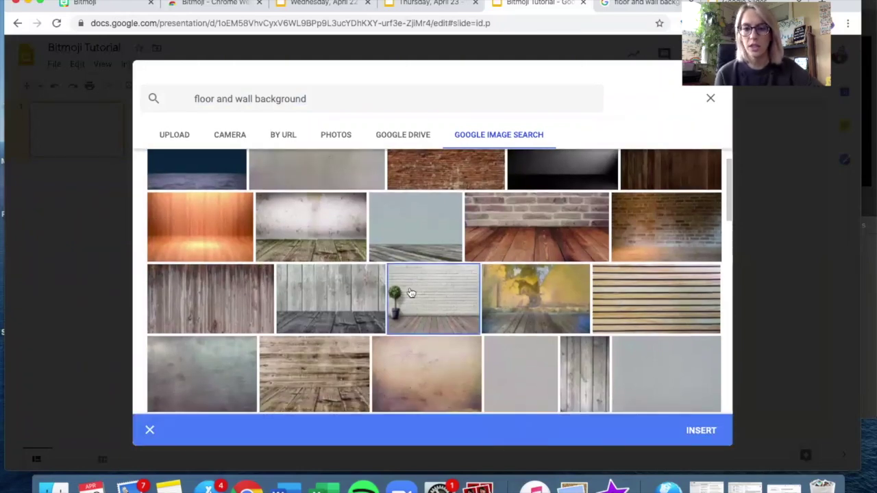
left_click(693, 427)
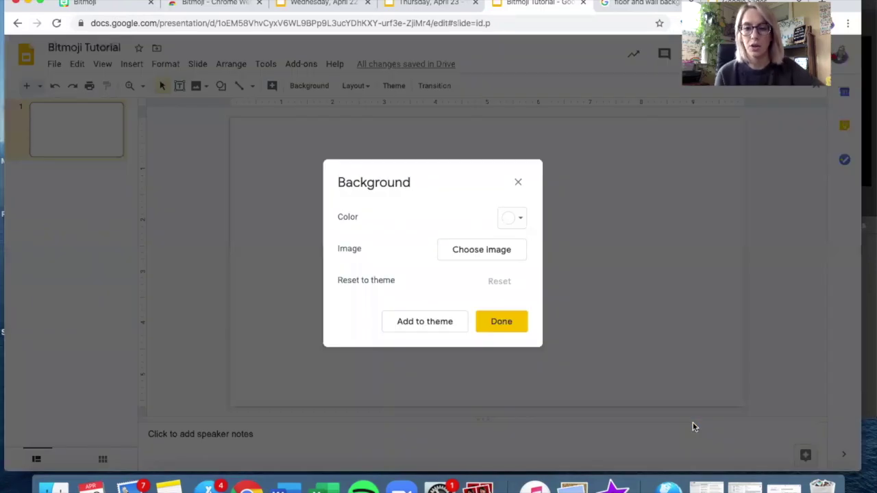
left_click(513, 322)
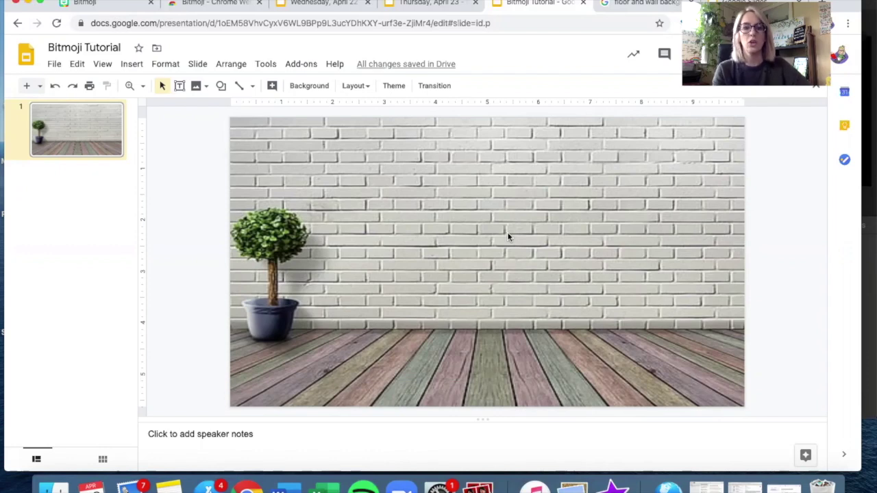
left_click(635, 7)
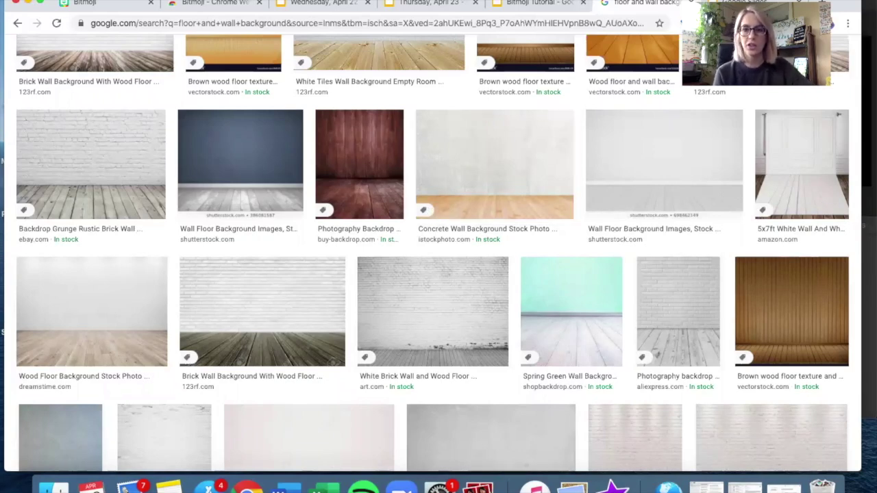
left_click(541, 3)
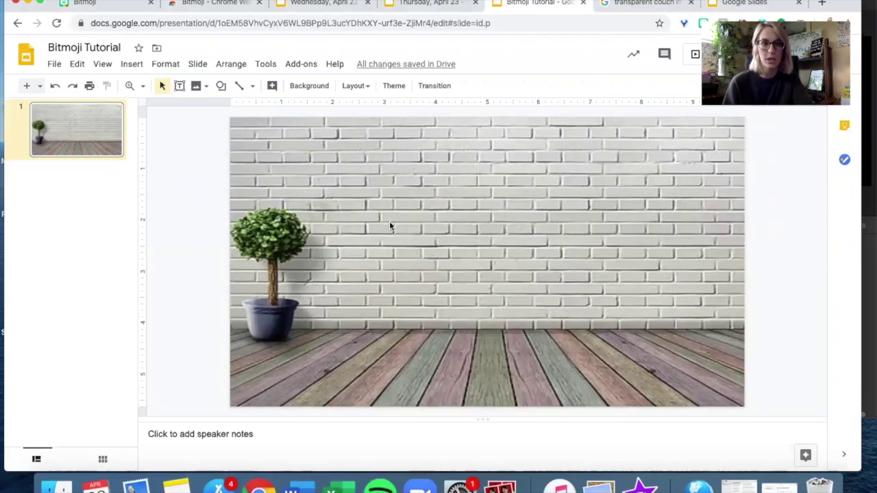
Search web images for 'transparent couch image' and scroll through the couch results.
left_click(132, 63)
mouse_move(136, 86)
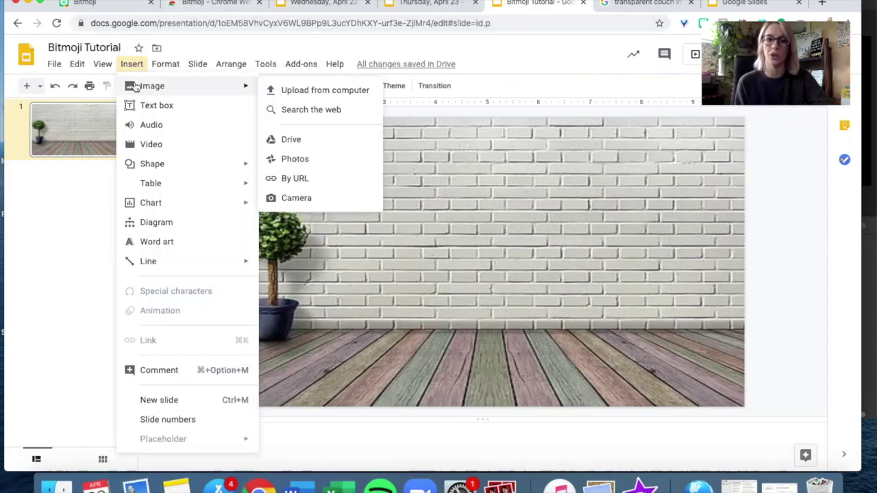
left_click(307, 110)
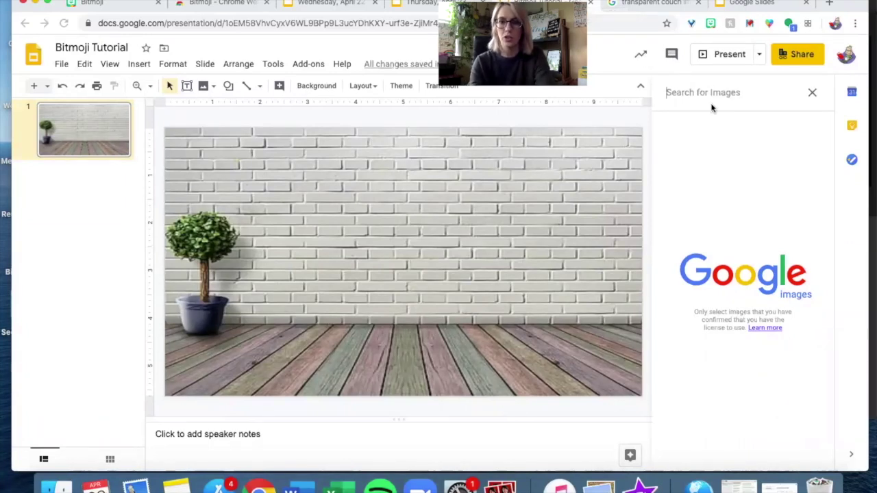
left_click(711, 93)
type("trans")
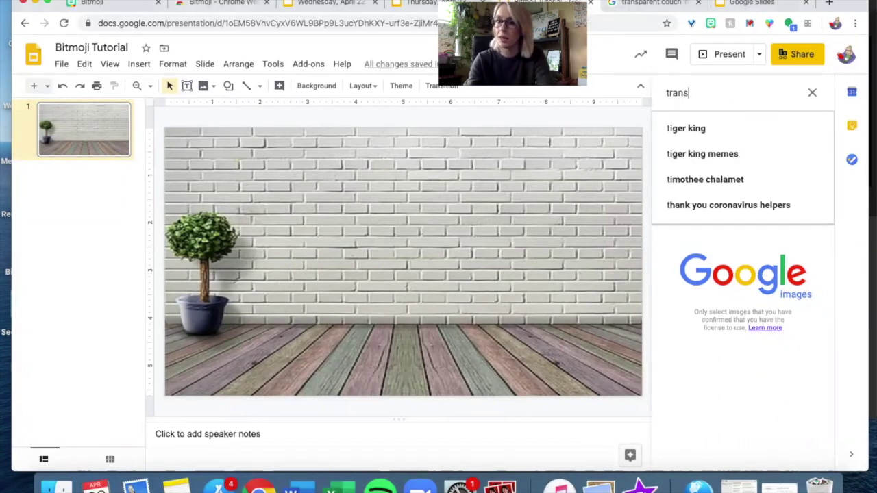
type("parent")
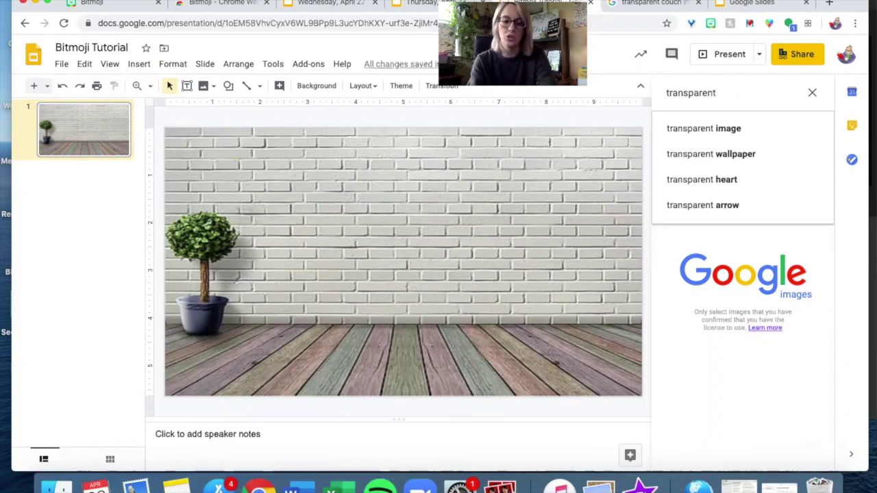
type("couch image")
key("Return")
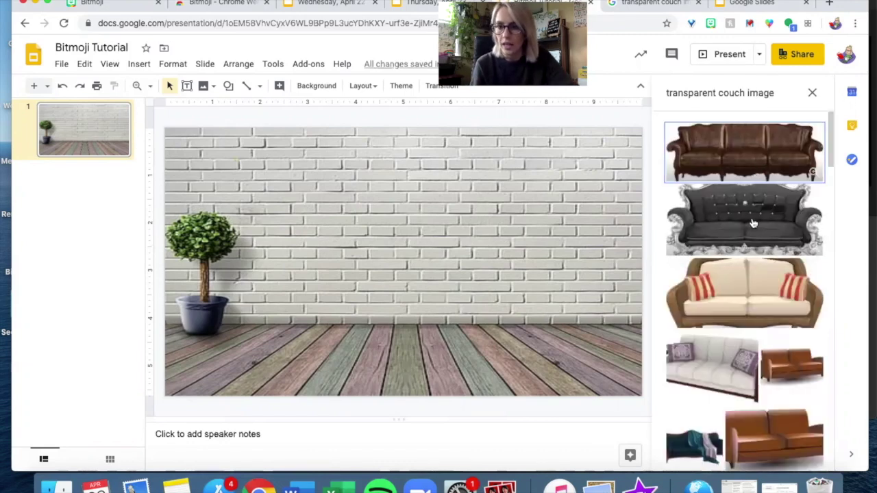
scroll(754, 225, "down", 2)
scroll(754, 223, "down", 3)
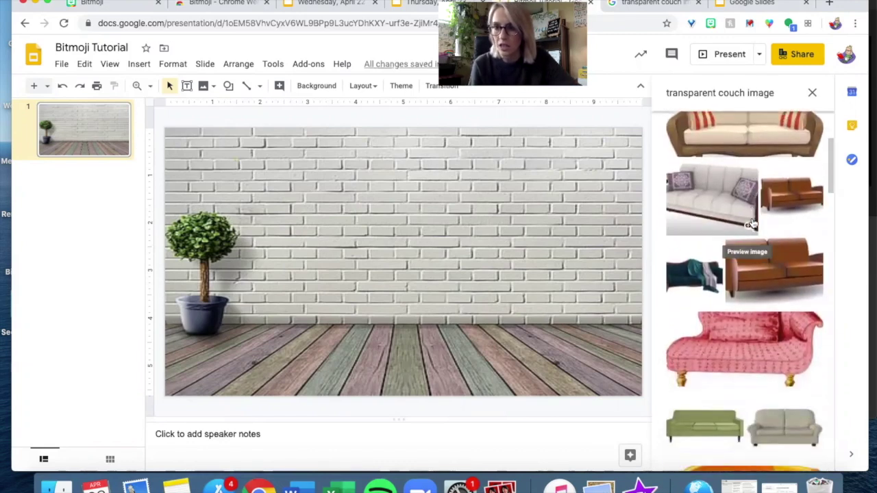
scroll(753, 224, "up", 4)
scroll(752, 222, "up", 2)
scroll(747, 253, "down", 3)
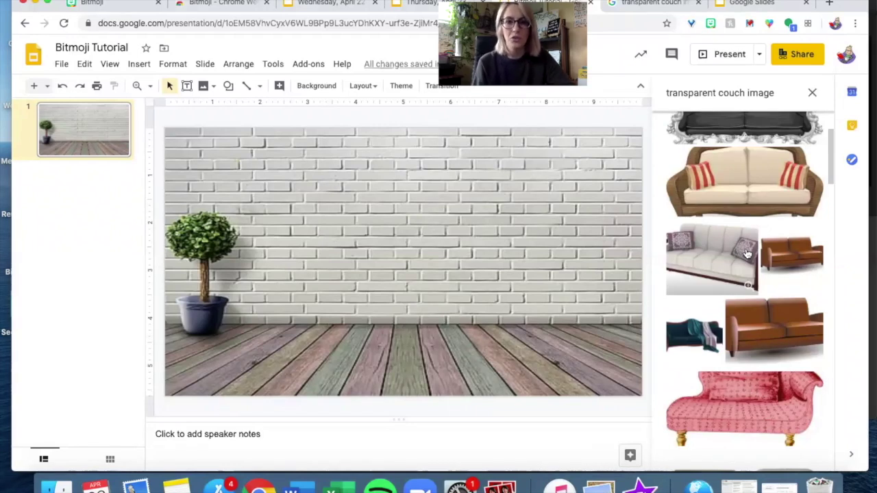
Copy the brown leather couch image from the Google Images results, then return to Slides.
left_click(646, 4)
scroll(564, 233, "down", 5)
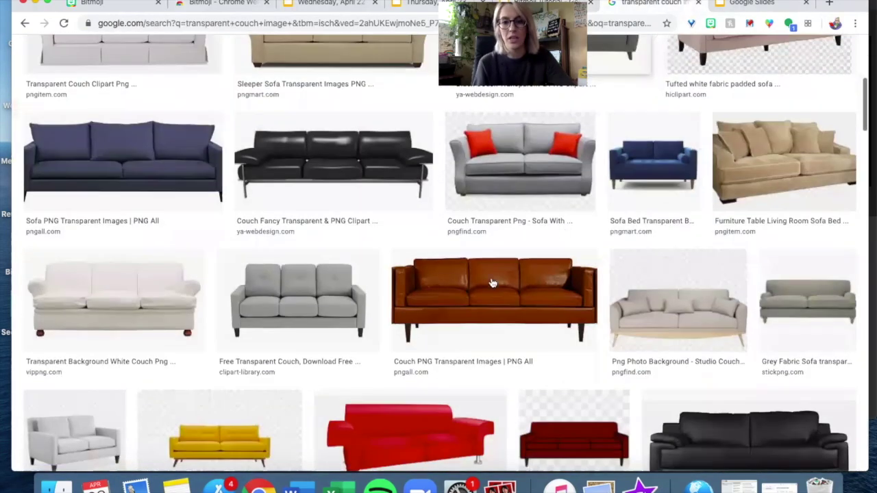
left_click(492, 283)
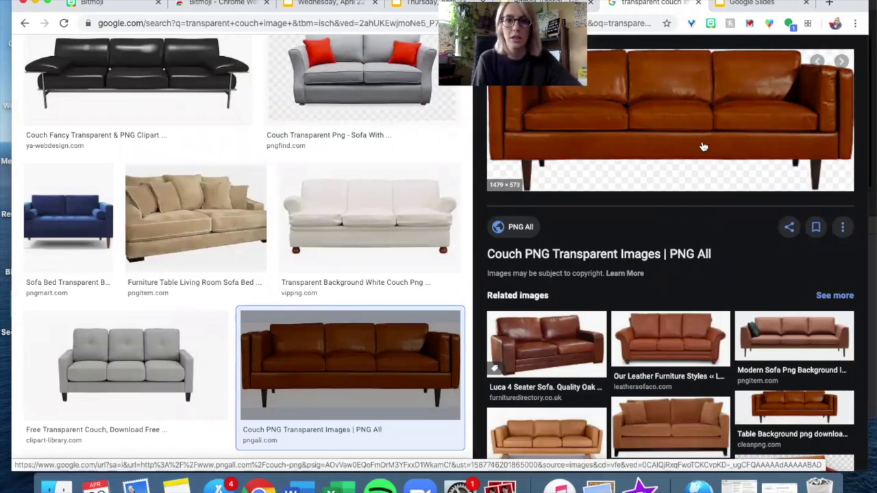
right_click(703, 147)
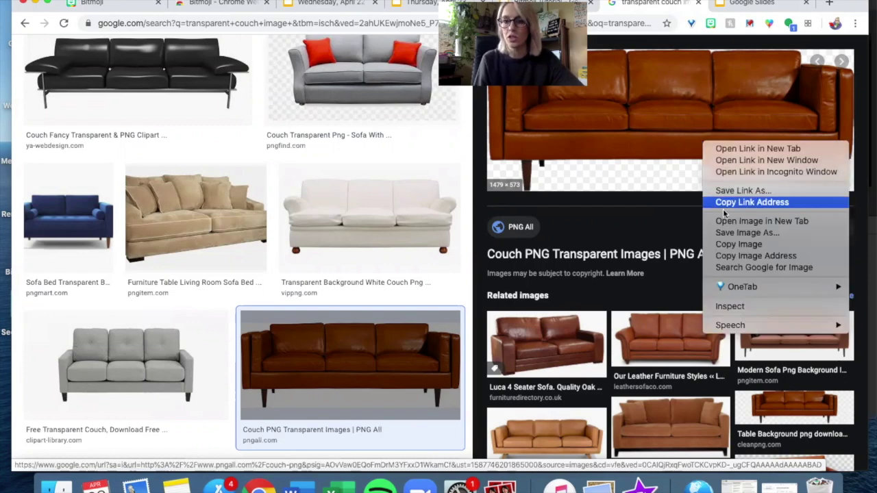
left_click(732, 244)
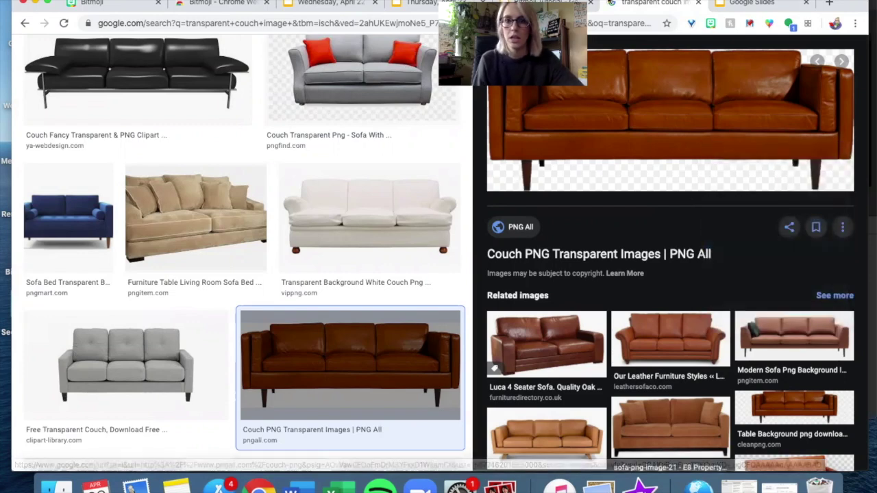
left_click(576, 6)
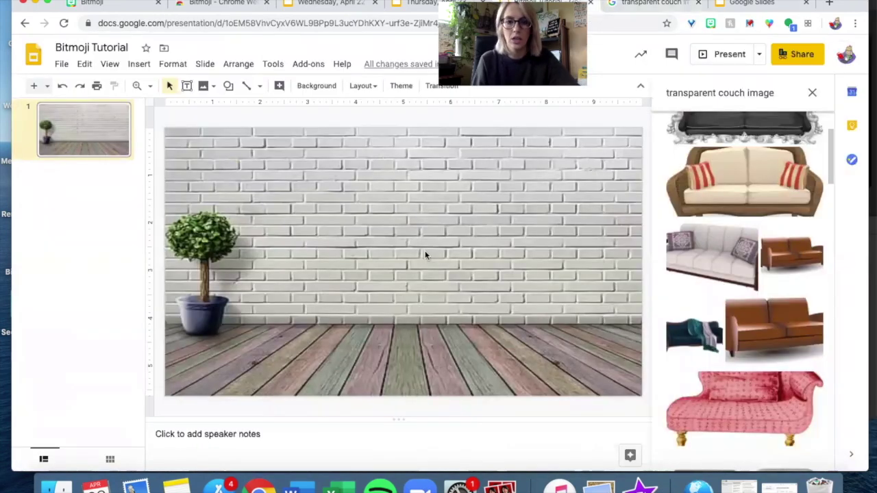
Paste the brown leather couch and size and position it on the wood floor.
key("ctrl+v")
left_click_drag(353, 187, 468, 289)
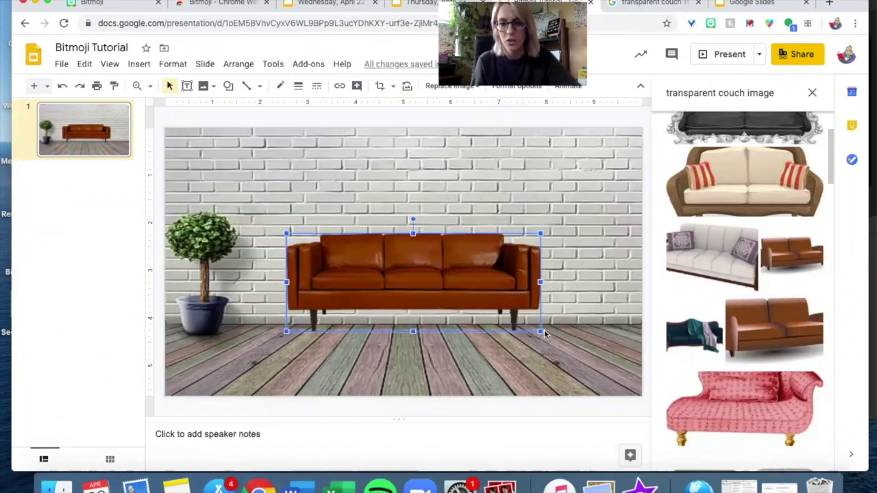
left_click_drag(540, 332, 606, 358)
left_click_drag(529, 318, 500, 320)
key("Left")
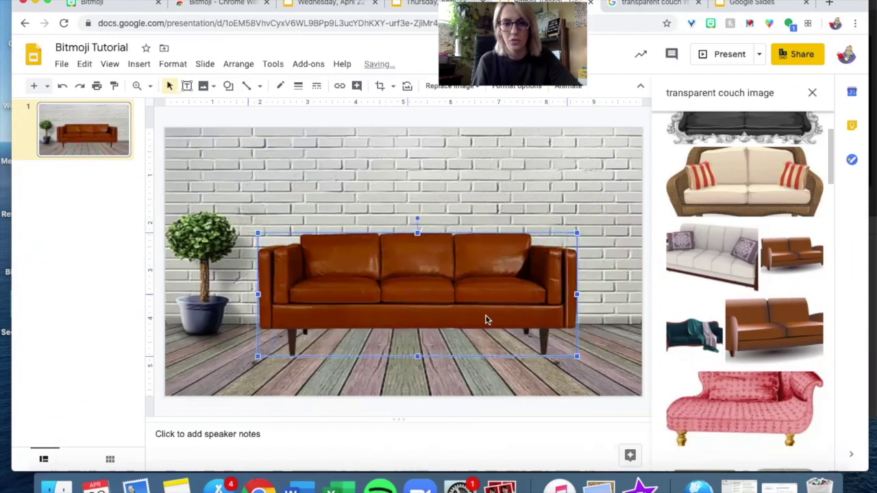
key("Left")
key("Up")
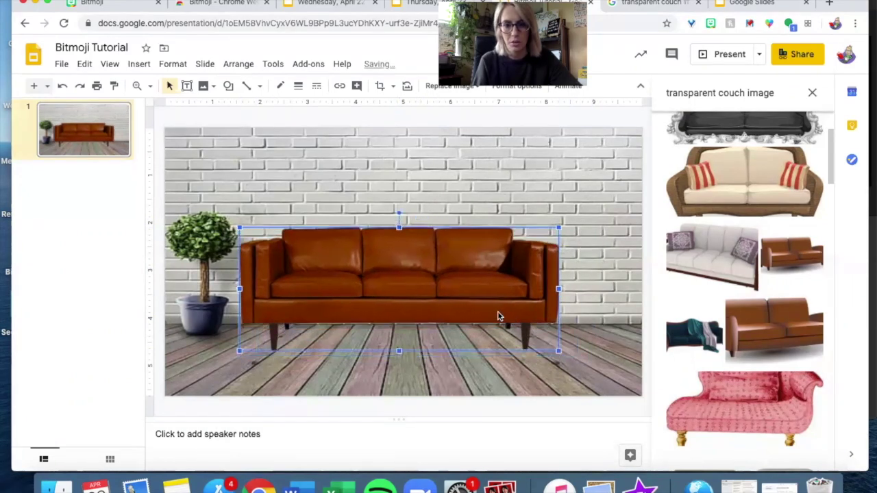
left_click(596, 370)
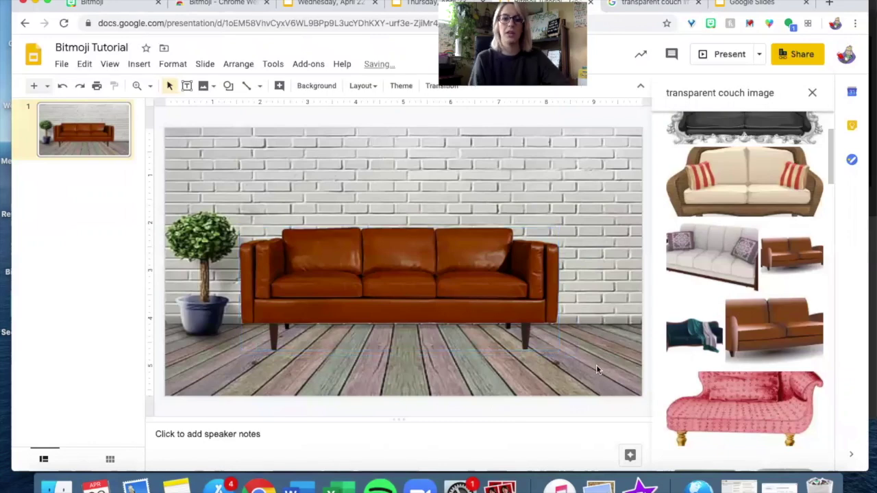
left_click(364, 250)
left_click_drag(558, 226, 541, 234)
left_click(574, 314)
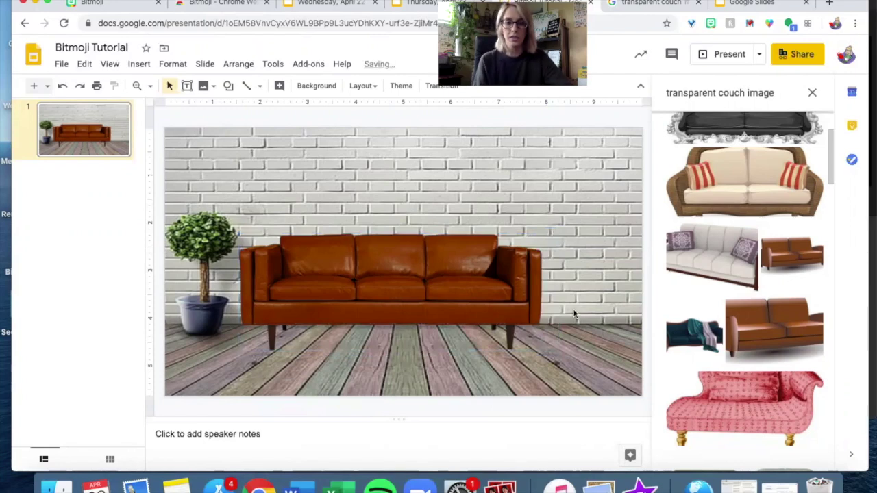
Insert the purple couch image from the image search panel onto the slide.
scroll(826, 191, "down", 4)
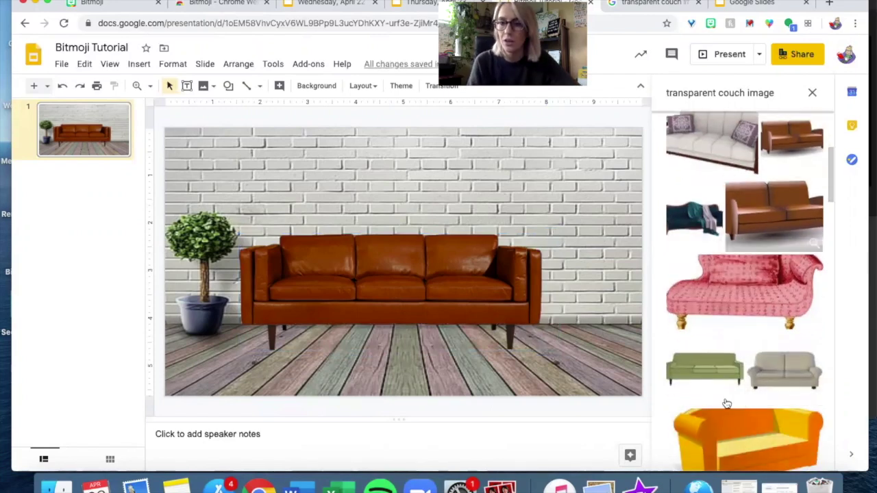
scroll(740, 320, "down", 5)
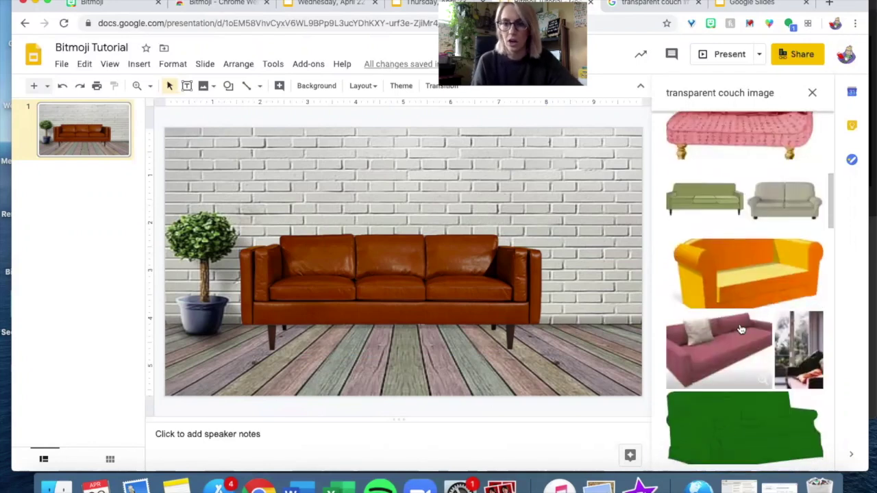
left_click(741, 330)
left_click(810, 463)
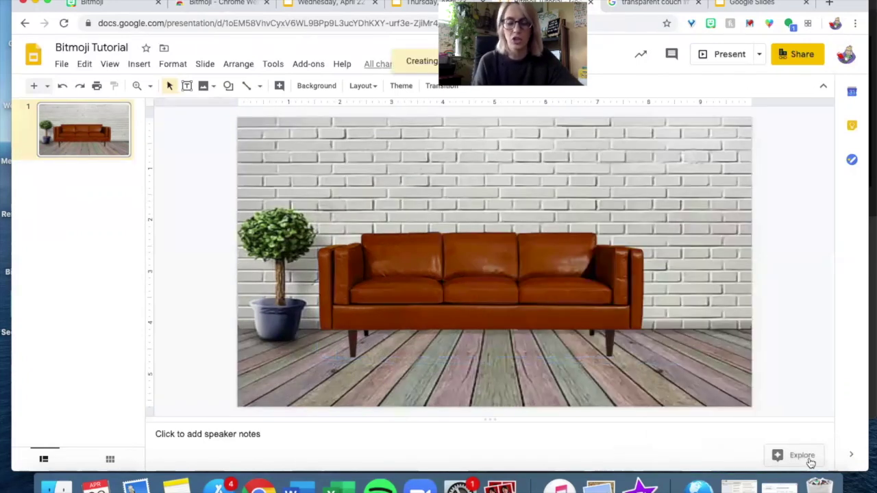